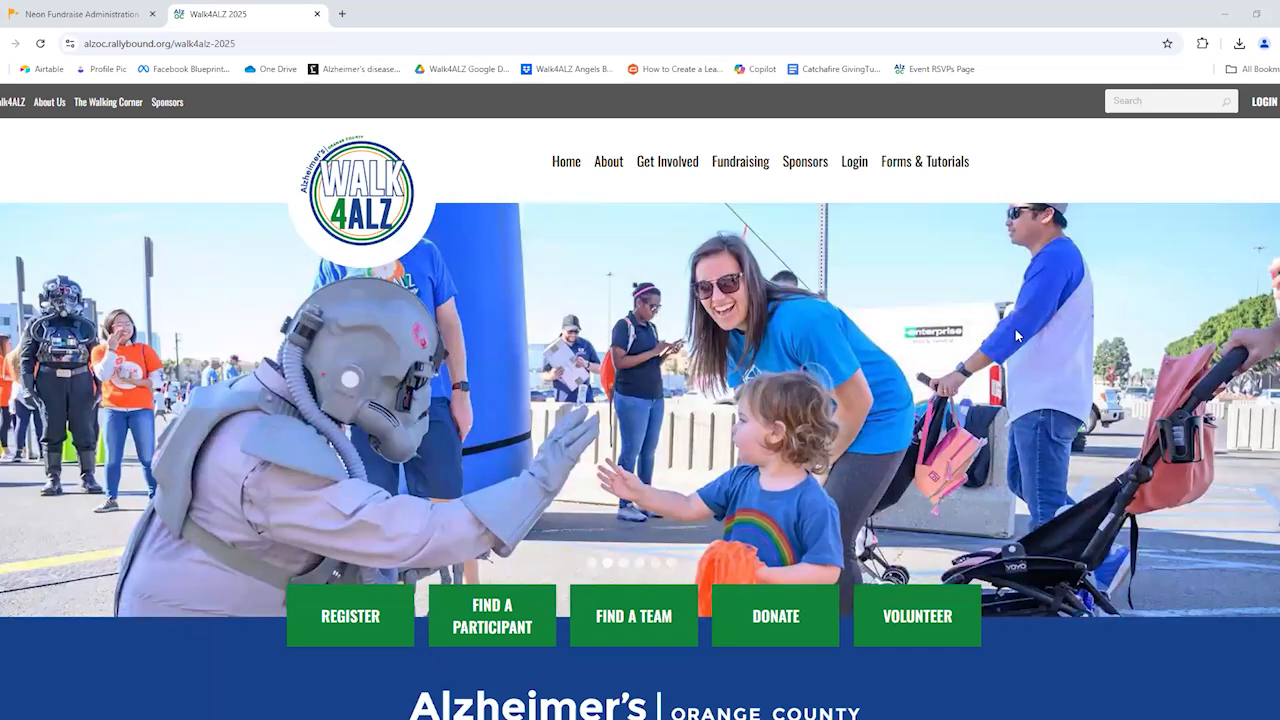
# Log in to the Walk4ALZ 2025 site with the saved account e-mail and password, and view the fundraising dashboard
pyautogui.click(1263, 103)
pyautogui.click(623, 437)
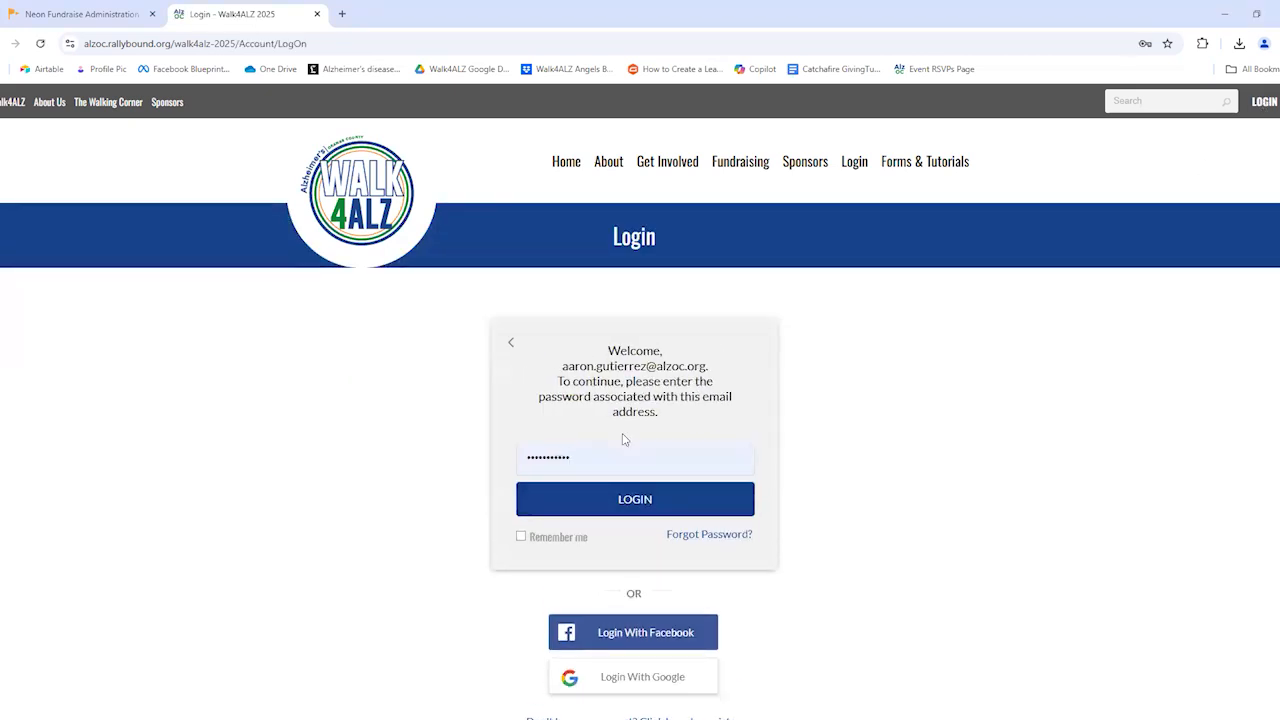
pyautogui.click(651, 500)
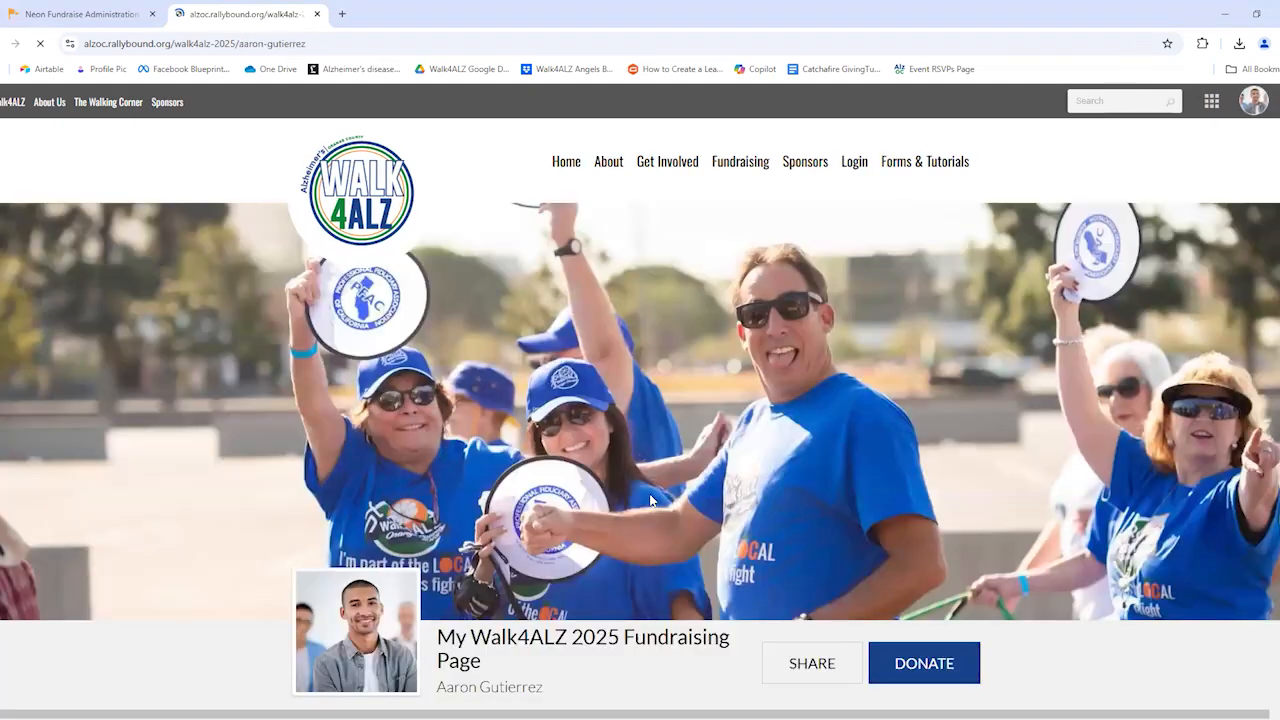
pyautogui.scroll(-2, 650, 500)
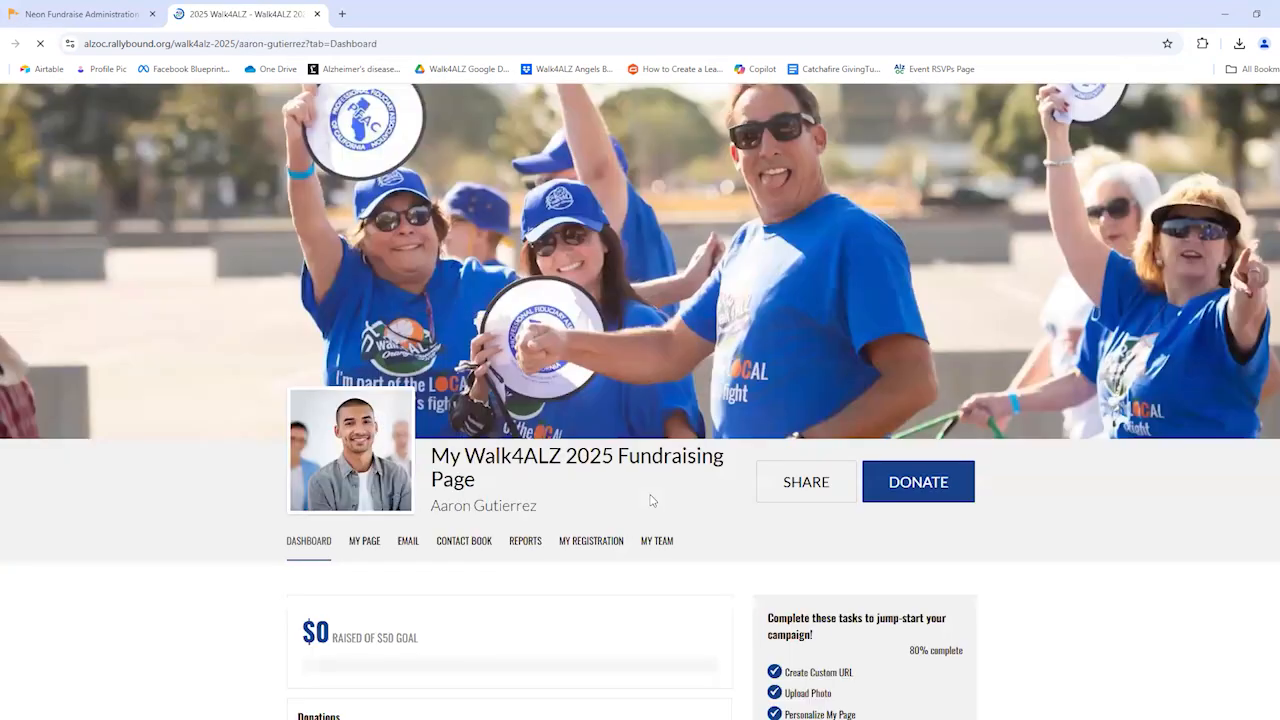
pyautogui.scroll(-3, 651, 500)
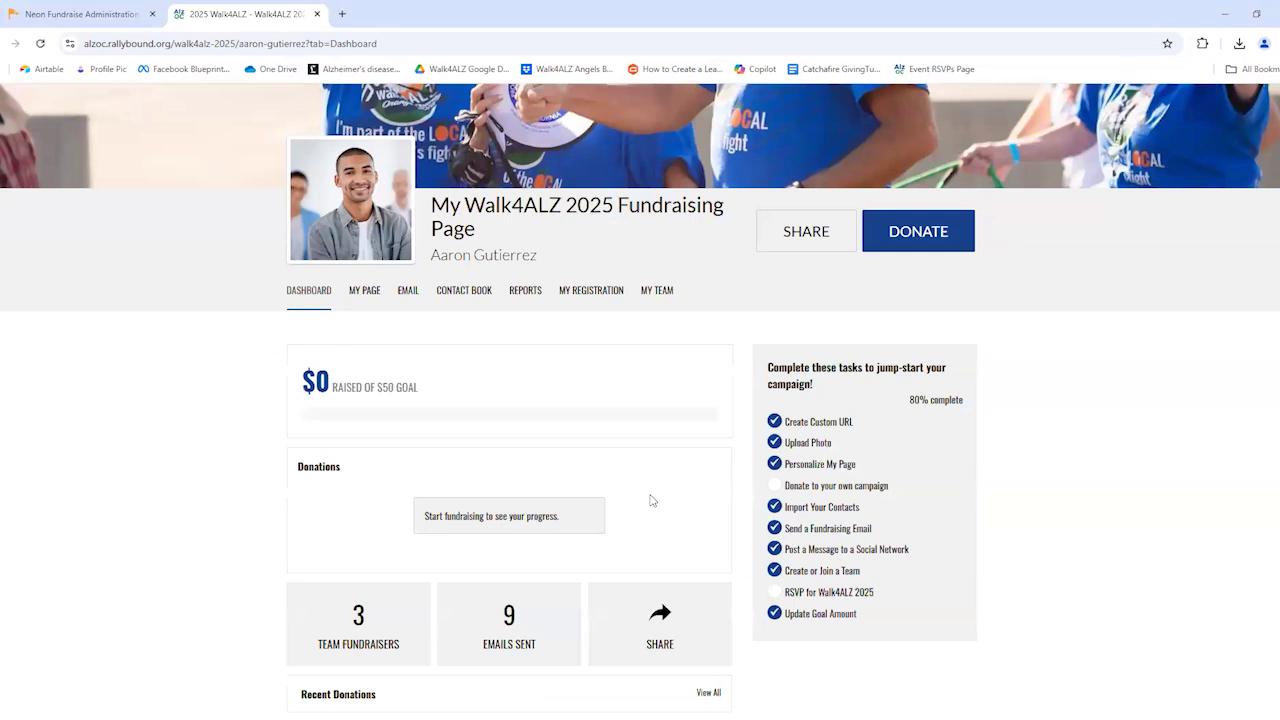
# Open the contact book and view the providers for importing contacts and the available contact actions
pyautogui.click(408, 292)
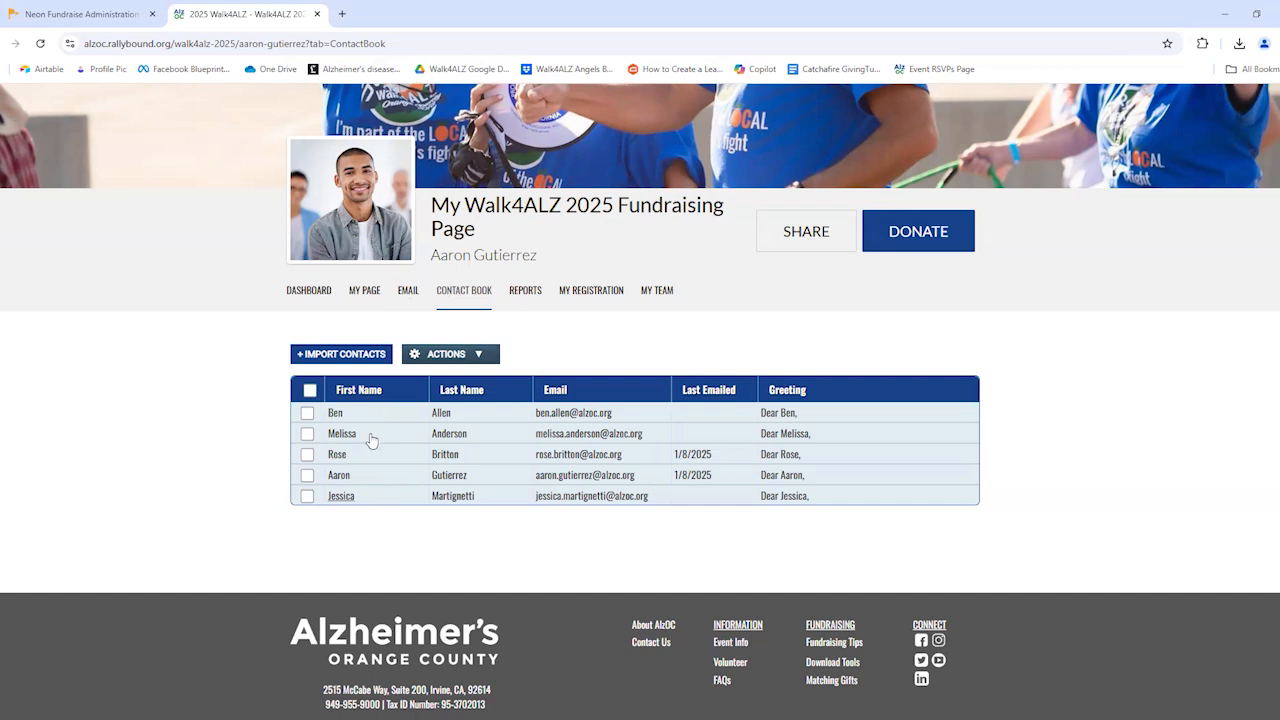
pyautogui.click(369, 356)
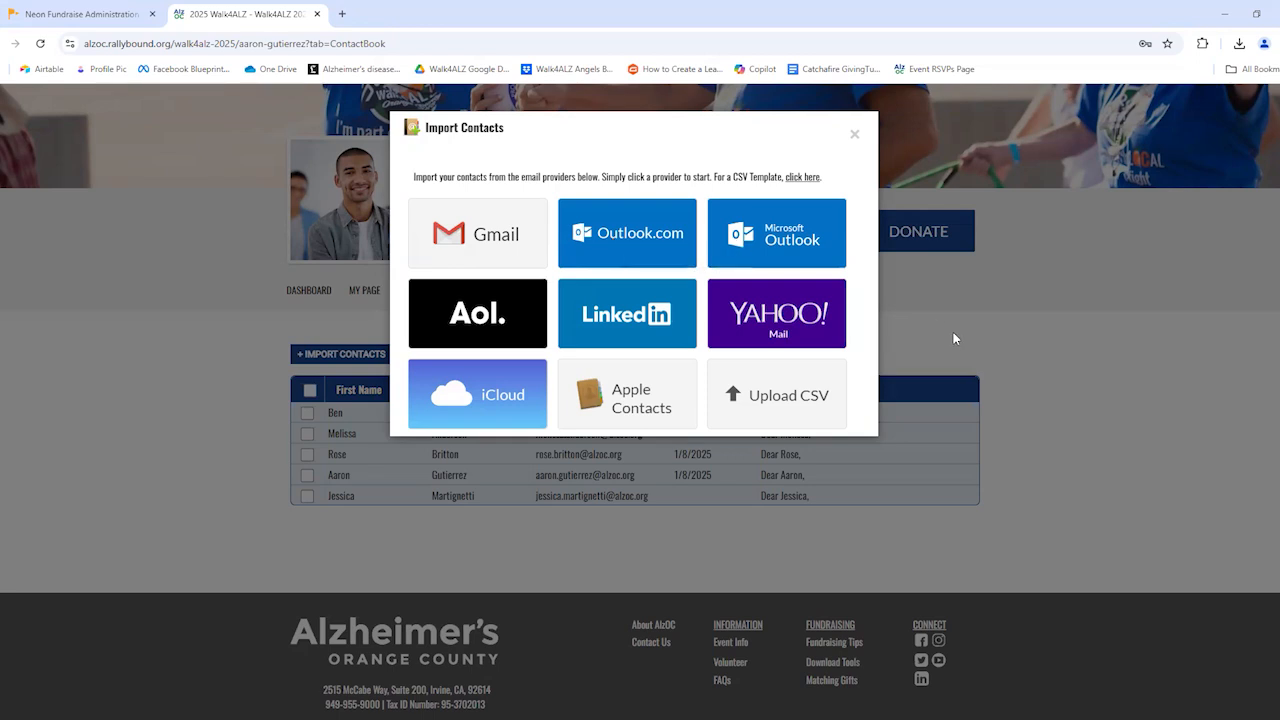
pyautogui.click(854, 136)
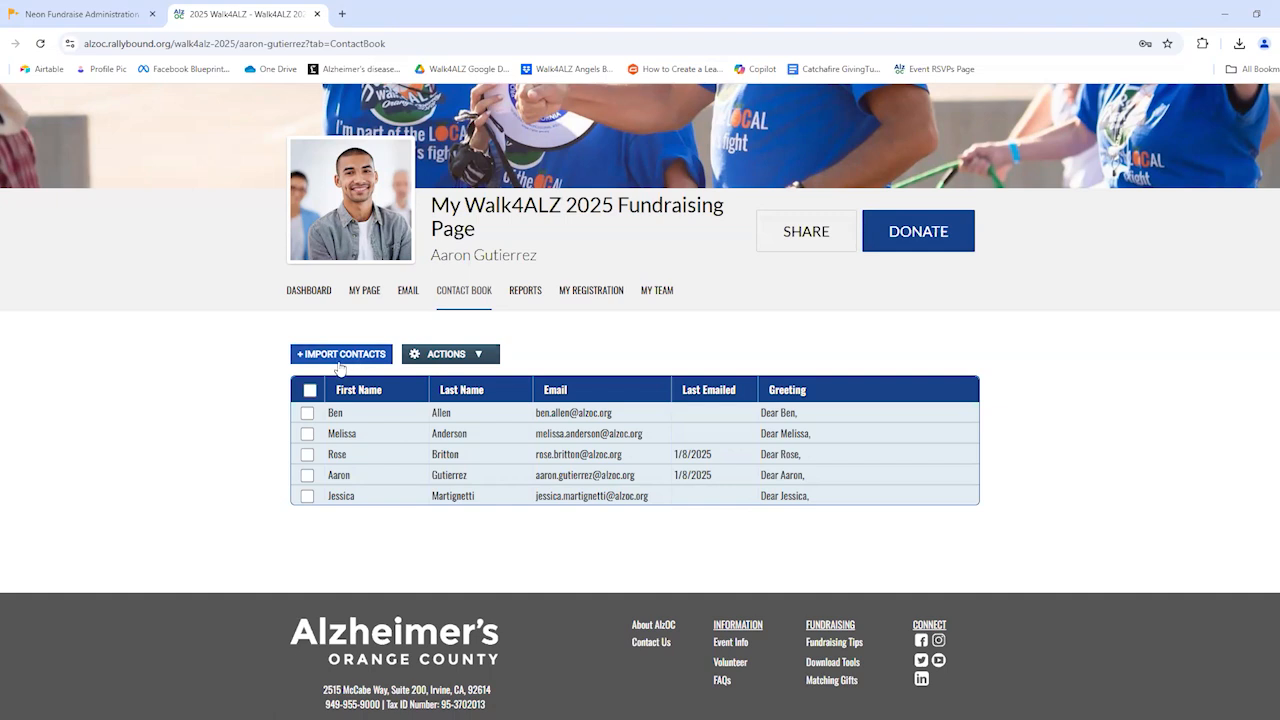
pyautogui.click(437, 356)
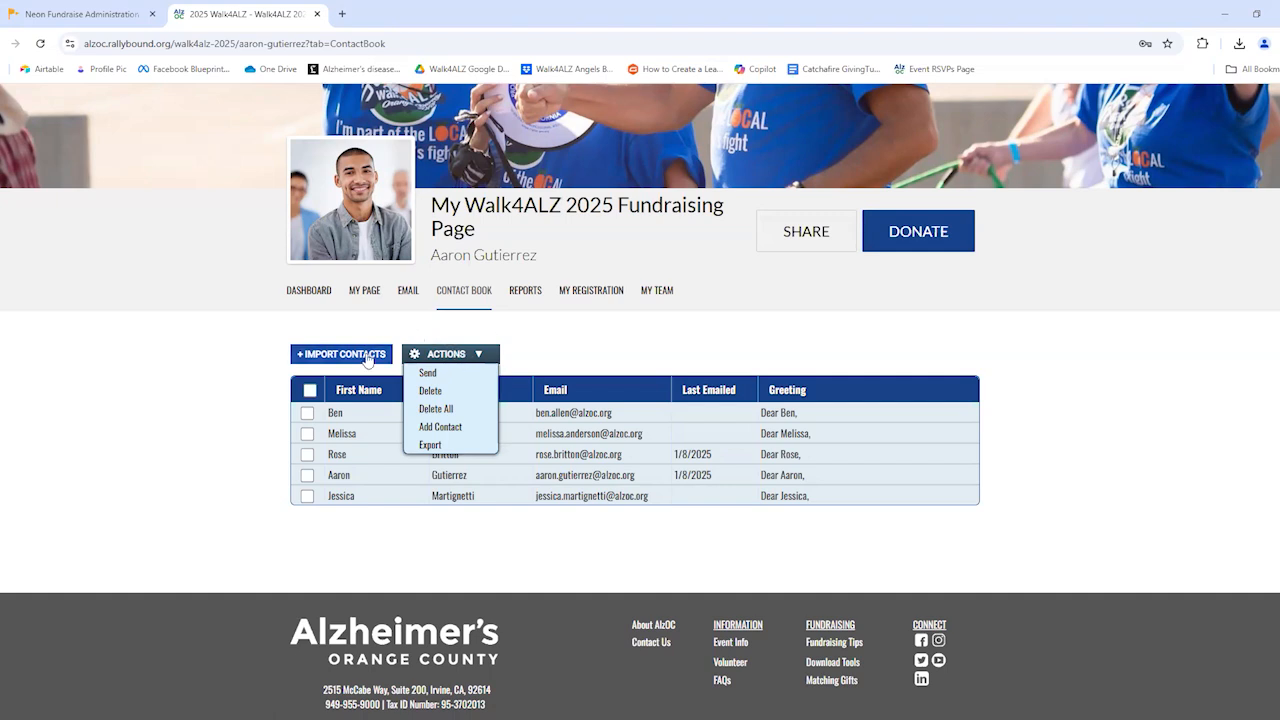
# Start composing a new email from the fundraising page and set its audience to Custom Audience
pyautogui.click(408, 300)
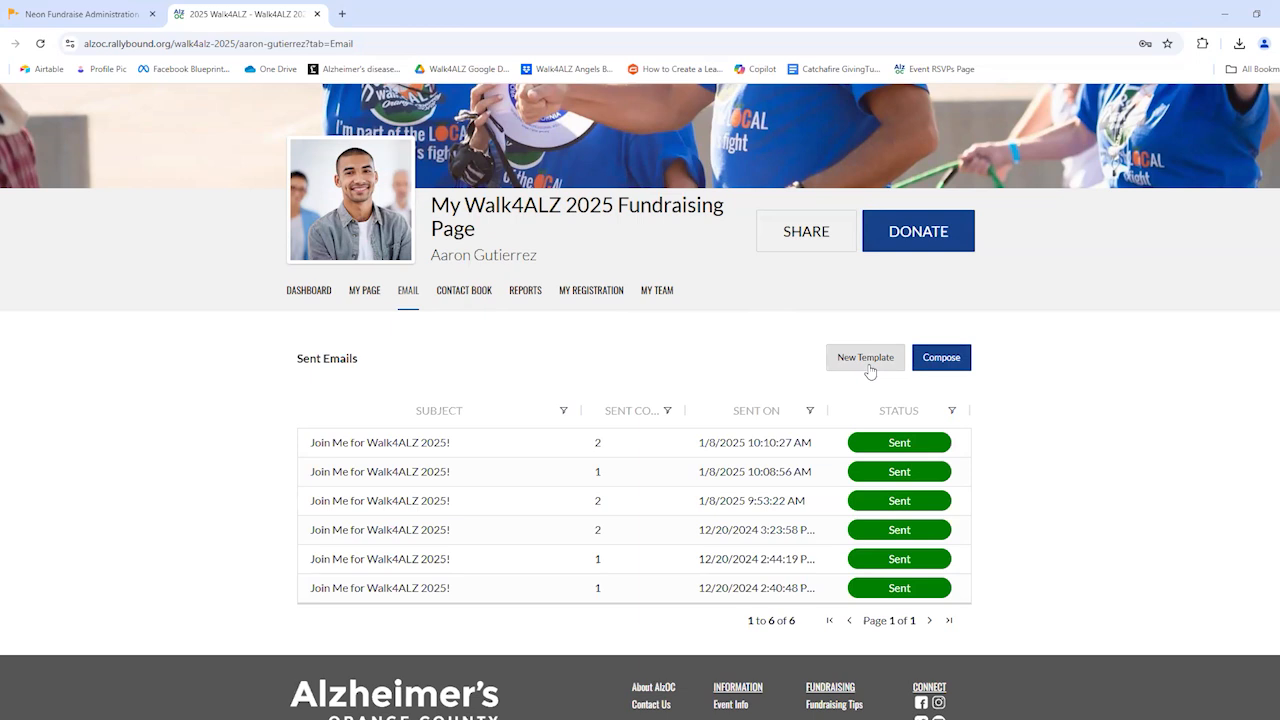
pyautogui.click(930, 360)
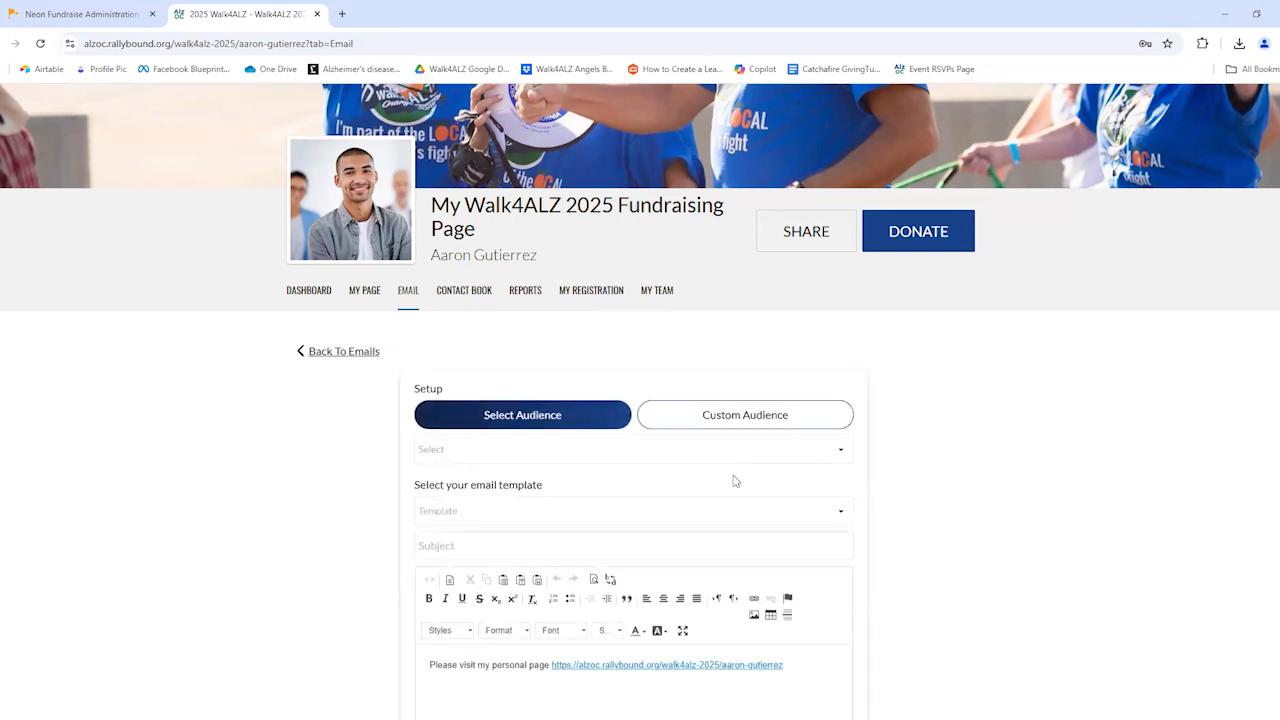
pyautogui.scroll(-1, 734, 478)
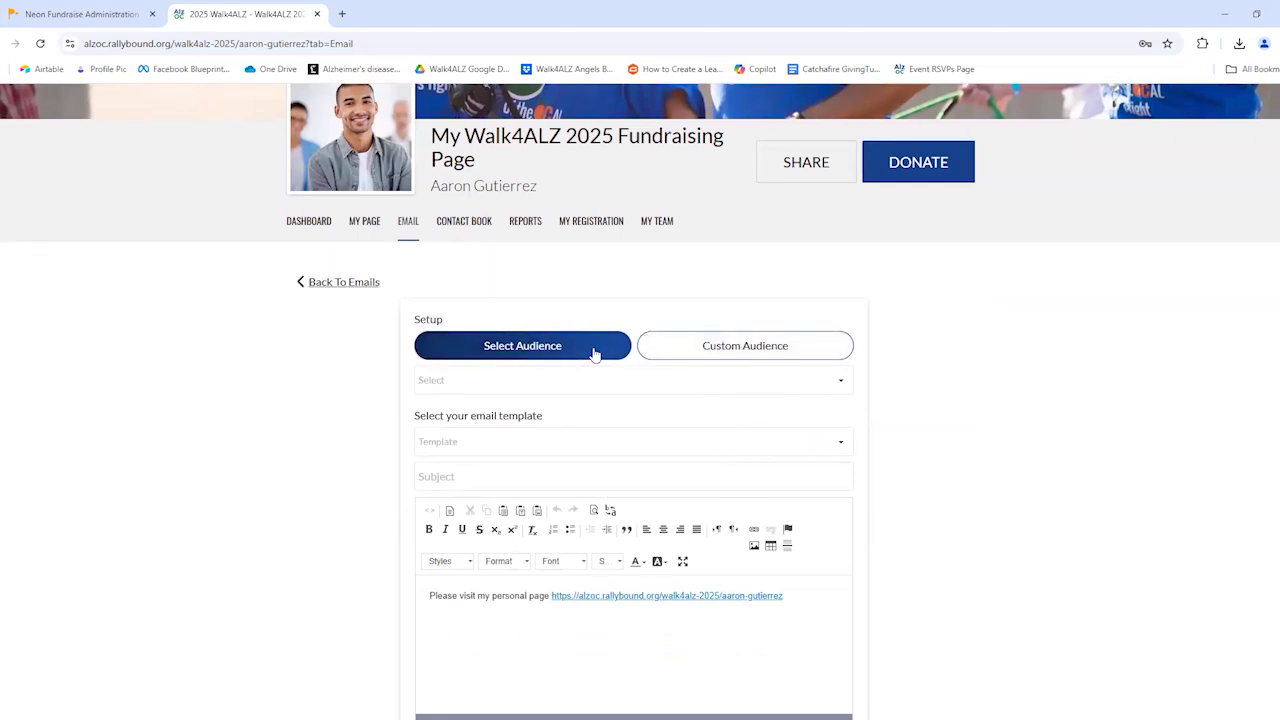
pyautogui.click(667, 353)
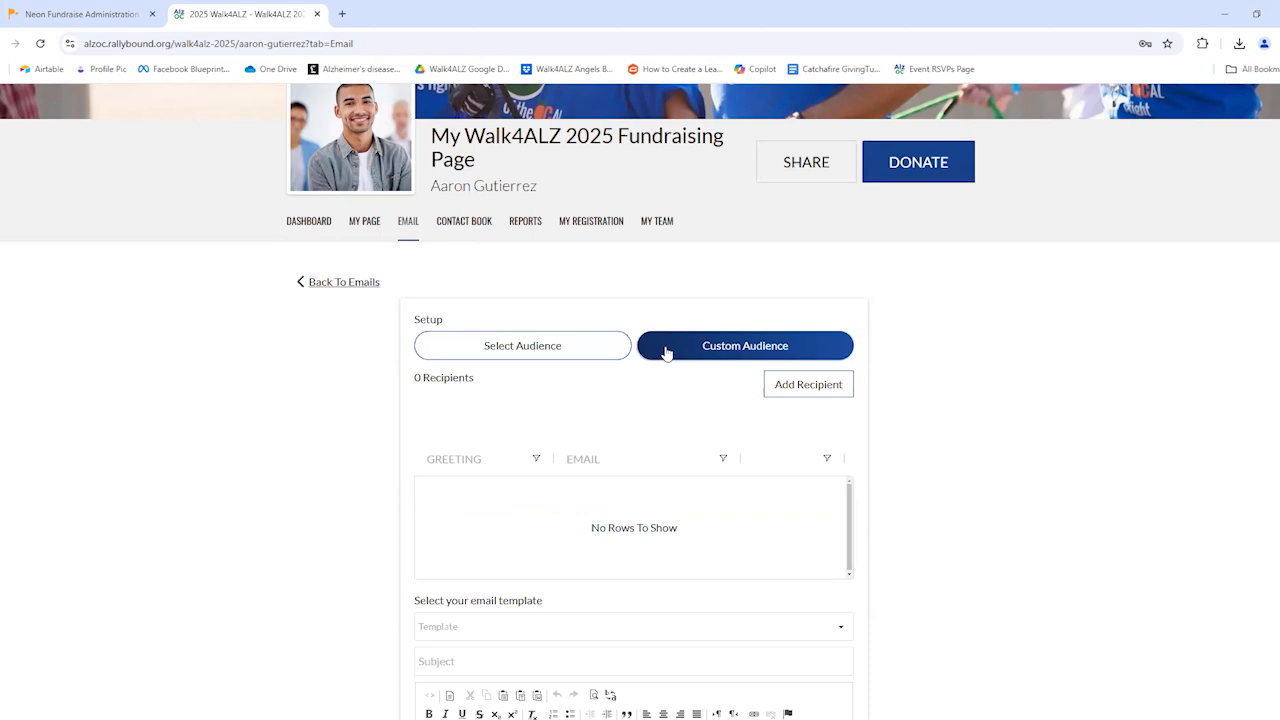
# Add all five contacts from the contact book as recipients of the email and check the recipient list
pyautogui.click(786, 398)
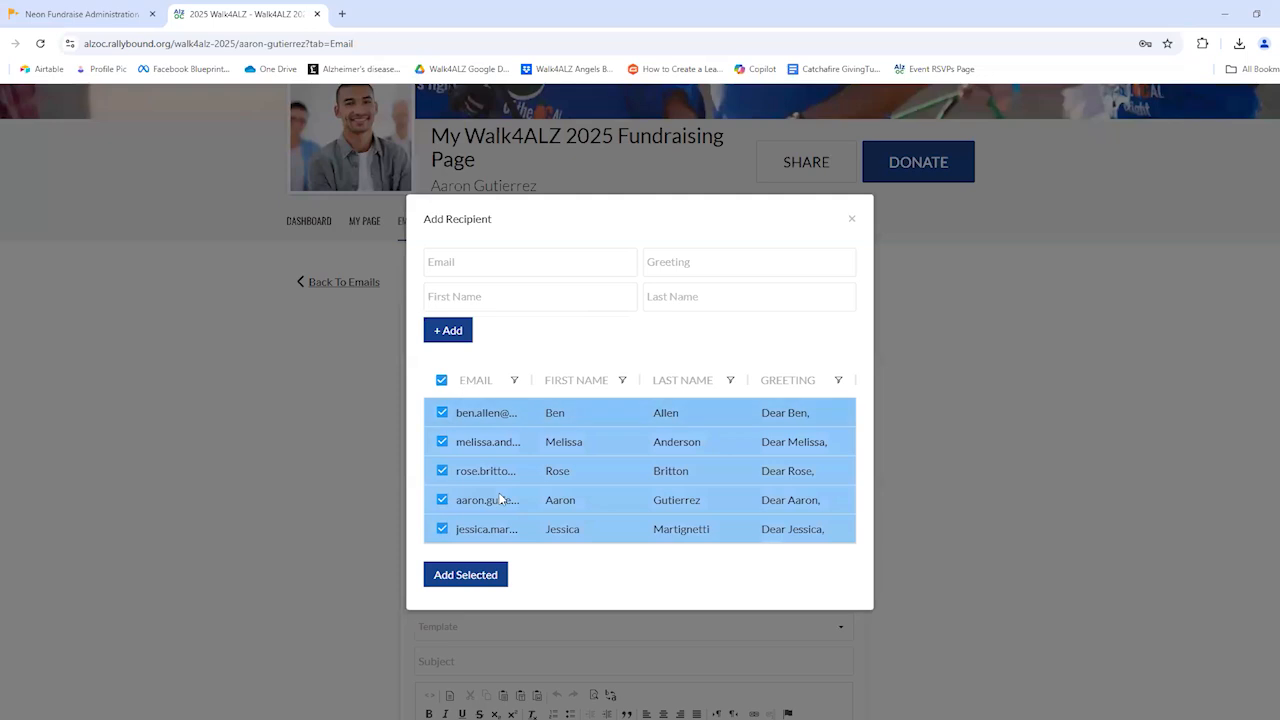
pyautogui.click(493, 265)
pyautogui.click(465, 575)
pyautogui.scroll(-1, 462, 535)
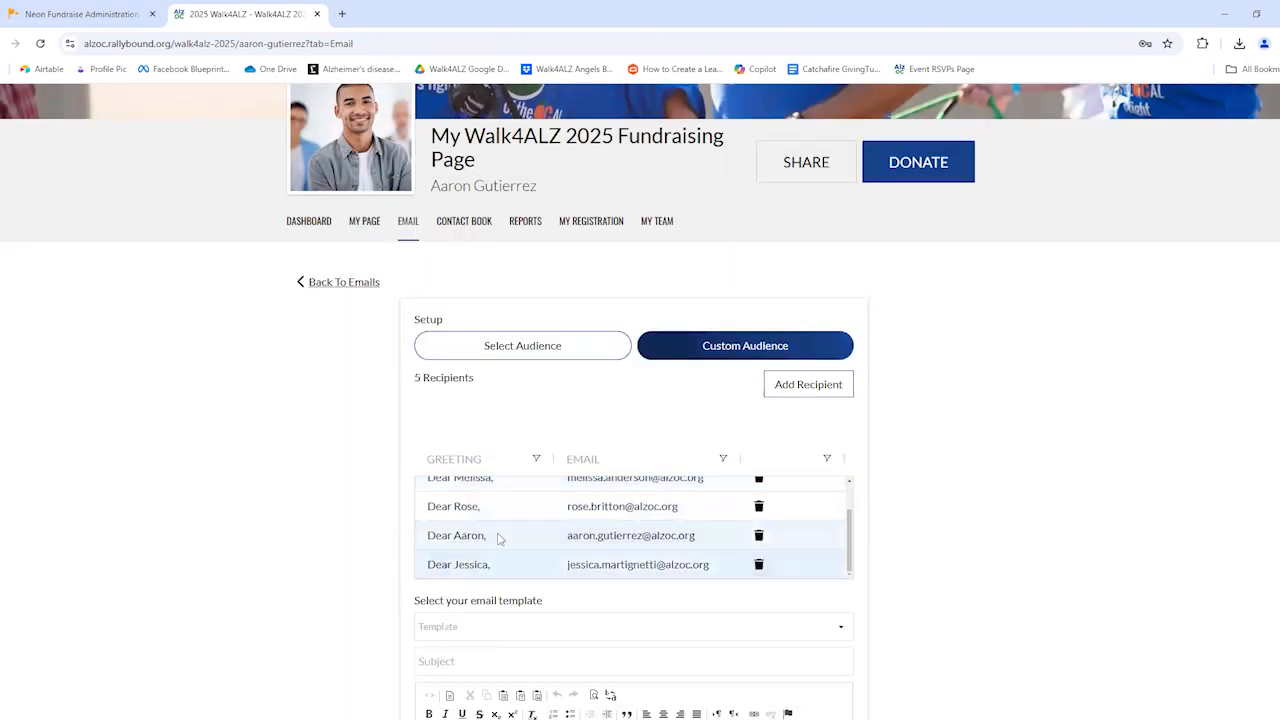
pyautogui.scroll(2, 475, 535)
pyautogui.scroll(-2, 472, 558)
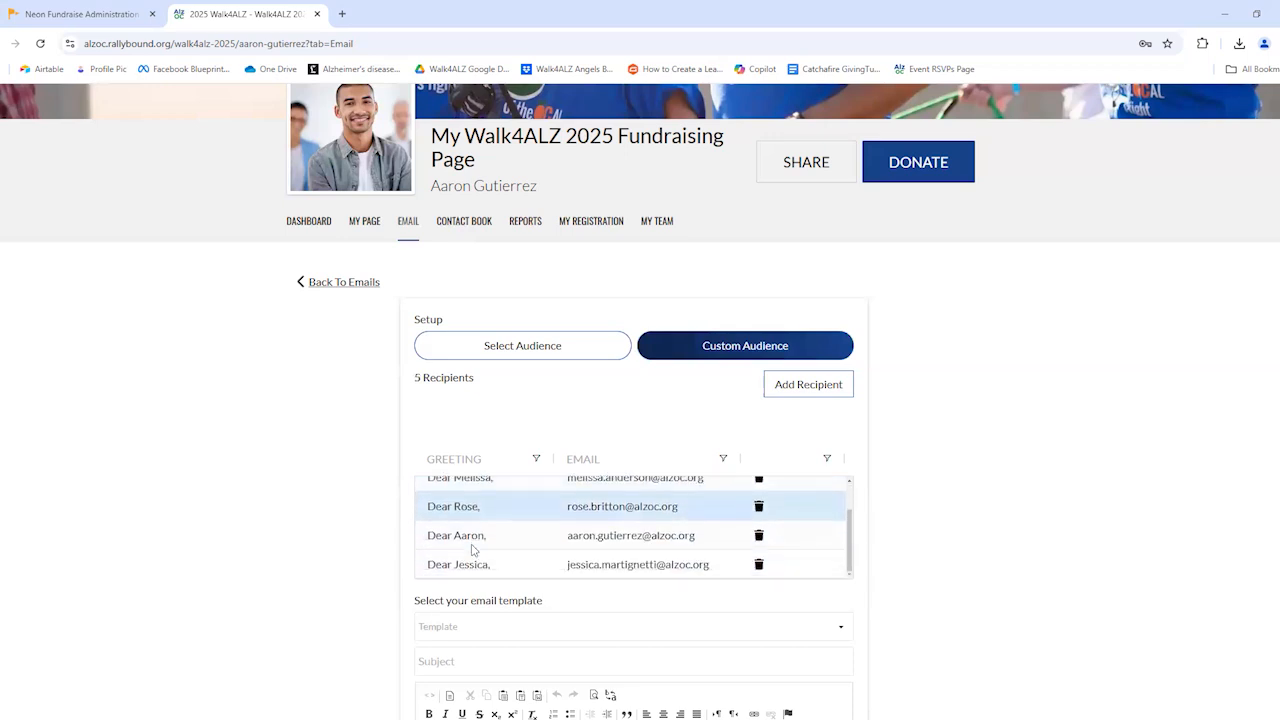
# Apply the "walk" template to the email
pyautogui.scroll(-1, 508, 545)
pyautogui.scroll(-2, 508, 545)
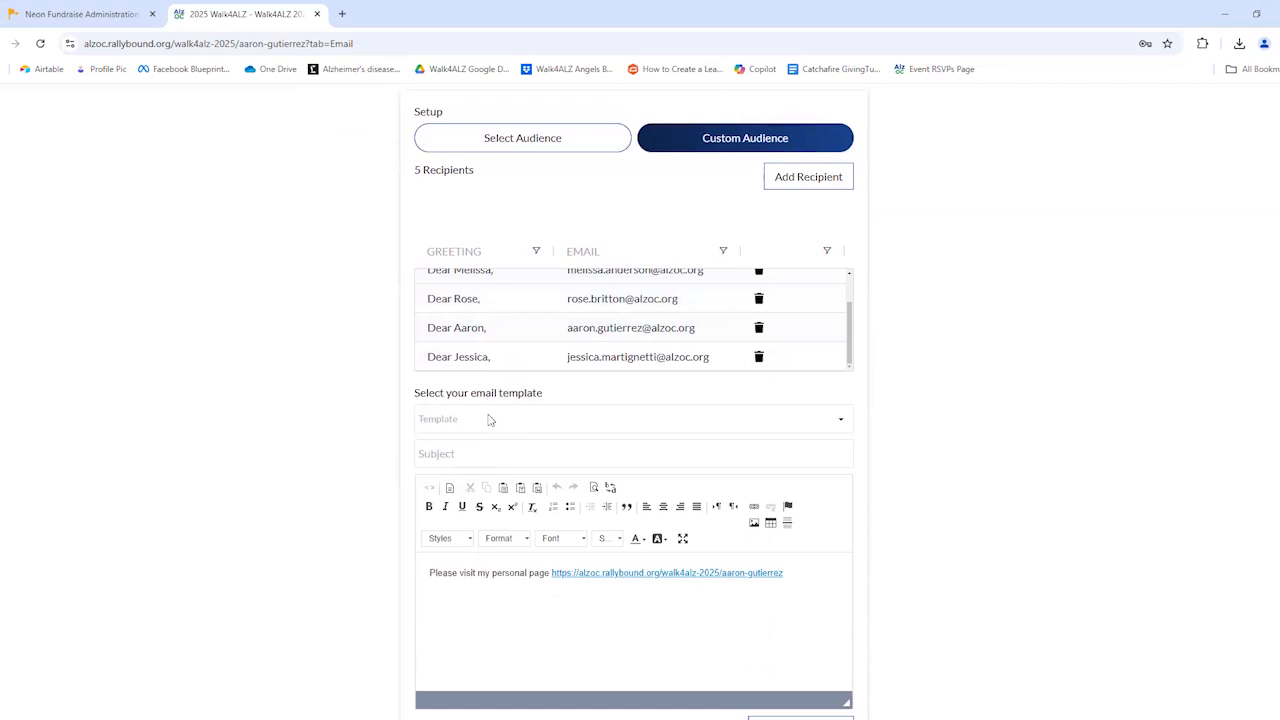
pyautogui.click(489, 419)
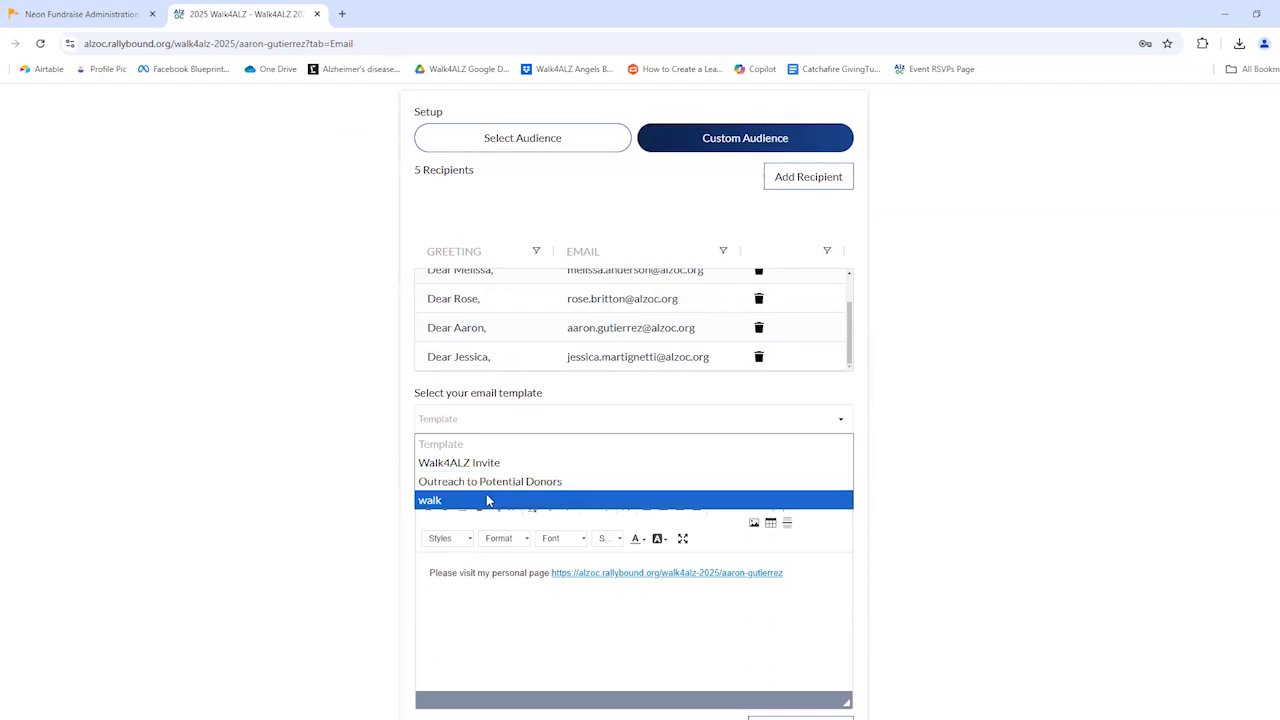
pyautogui.click(480, 502)
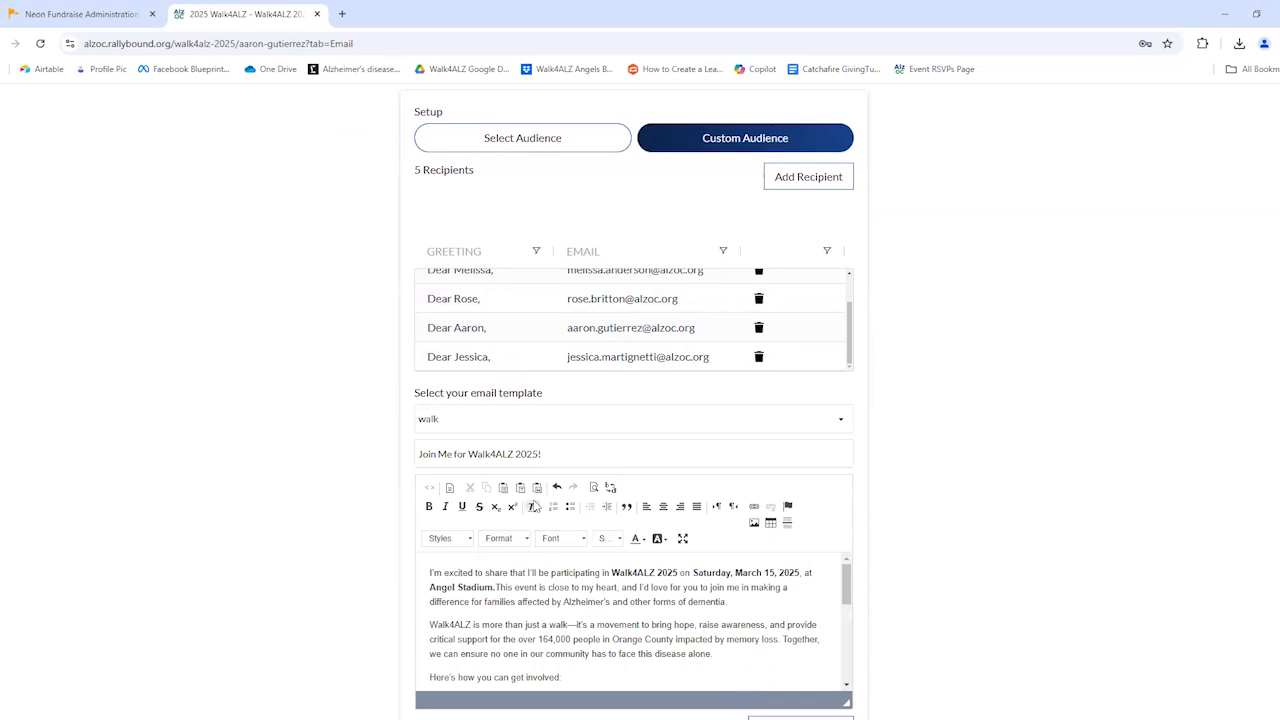
# Switch the email template to Walk4ALZ Invite and finally to Outreach to Potential Donors, and review the message body
pyautogui.scroll(-2, 531, 495)
pyautogui.click(525, 289)
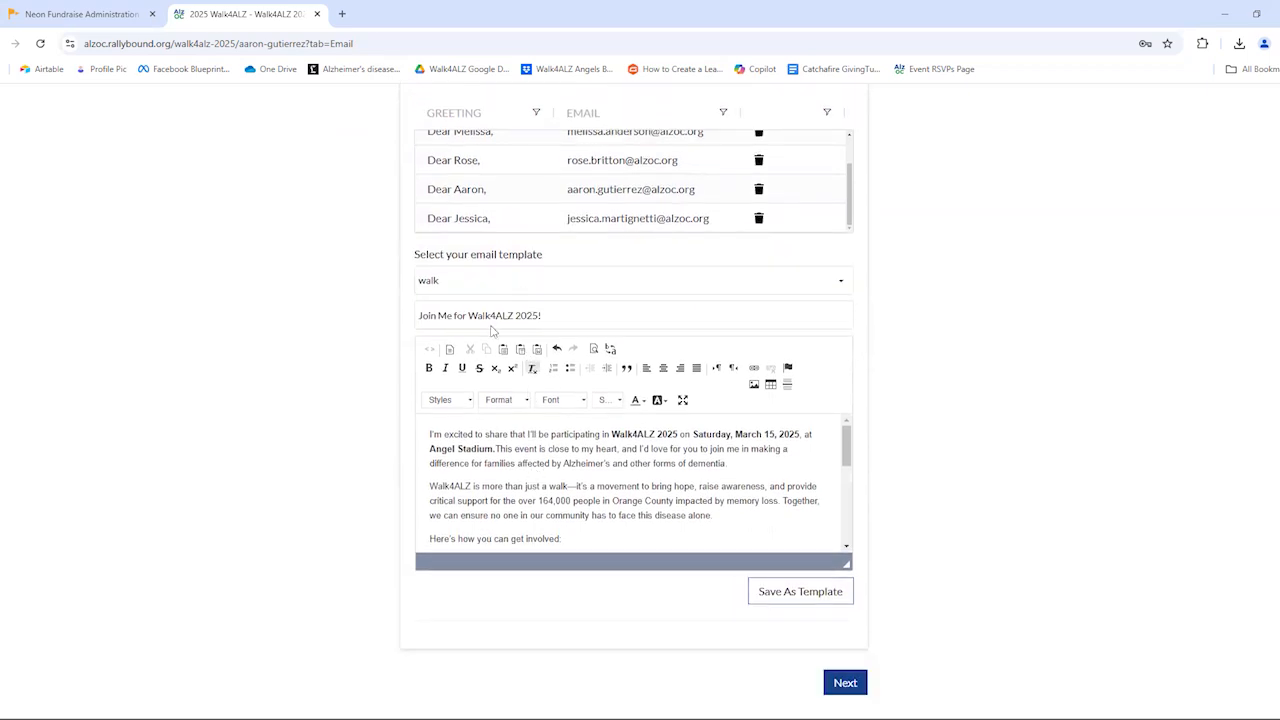
pyautogui.click(491, 325)
pyautogui.click(475, 283)
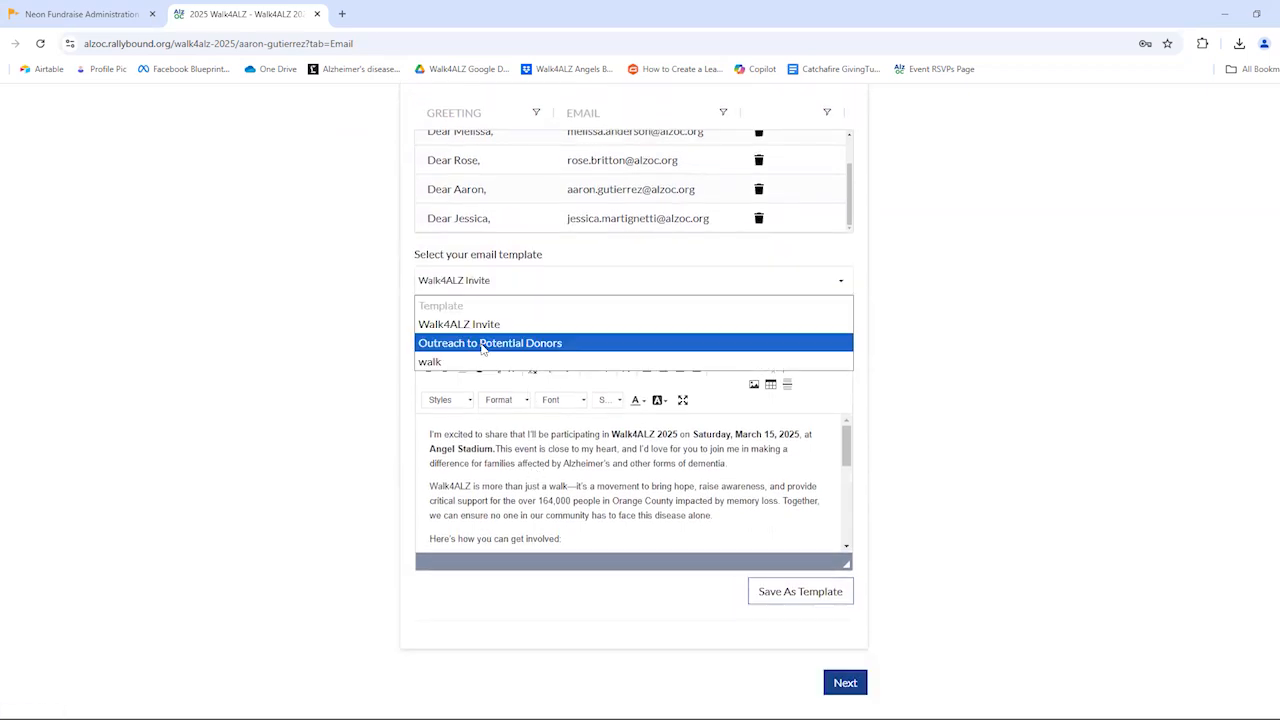
pyautogui.press('Return')
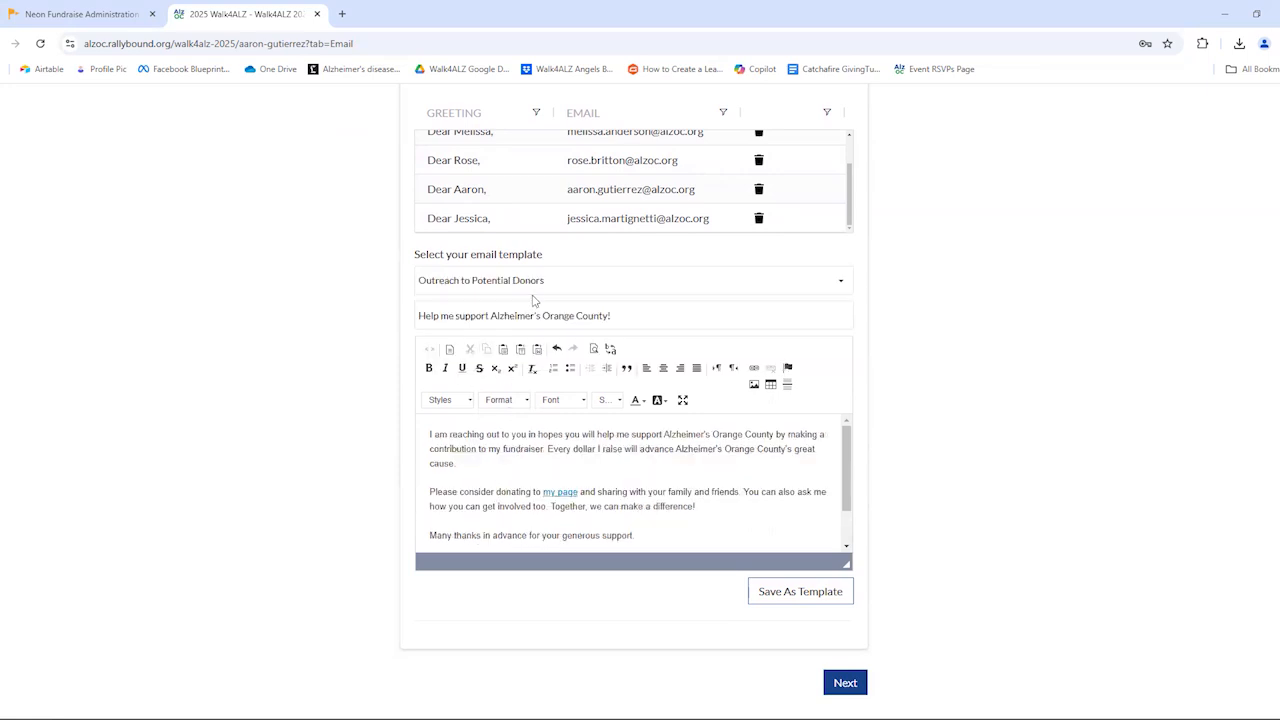
pyautogui.scroll(-2, 552, 458)
pyautogui.scroll(2, 545, 462)
pyautogui.click(540, 448)
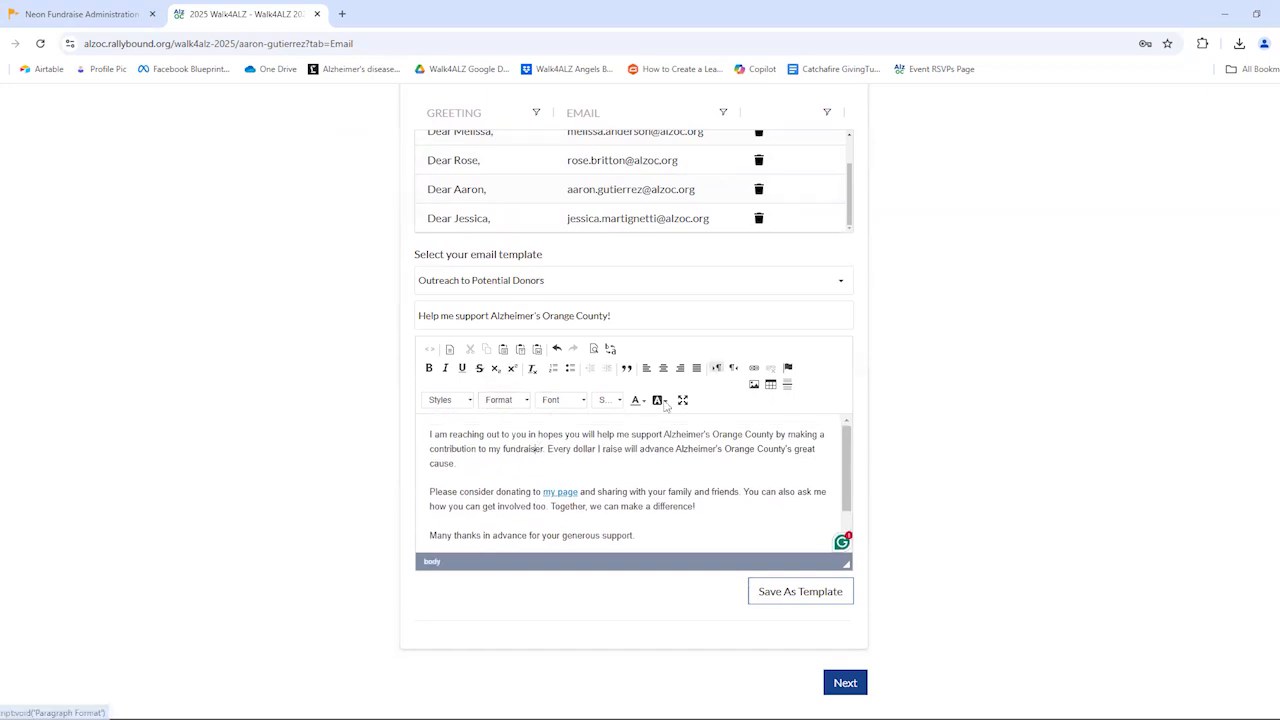
# Reset the email template selection to the blank Template option
pyautogui.scroll(1, 580, 438)
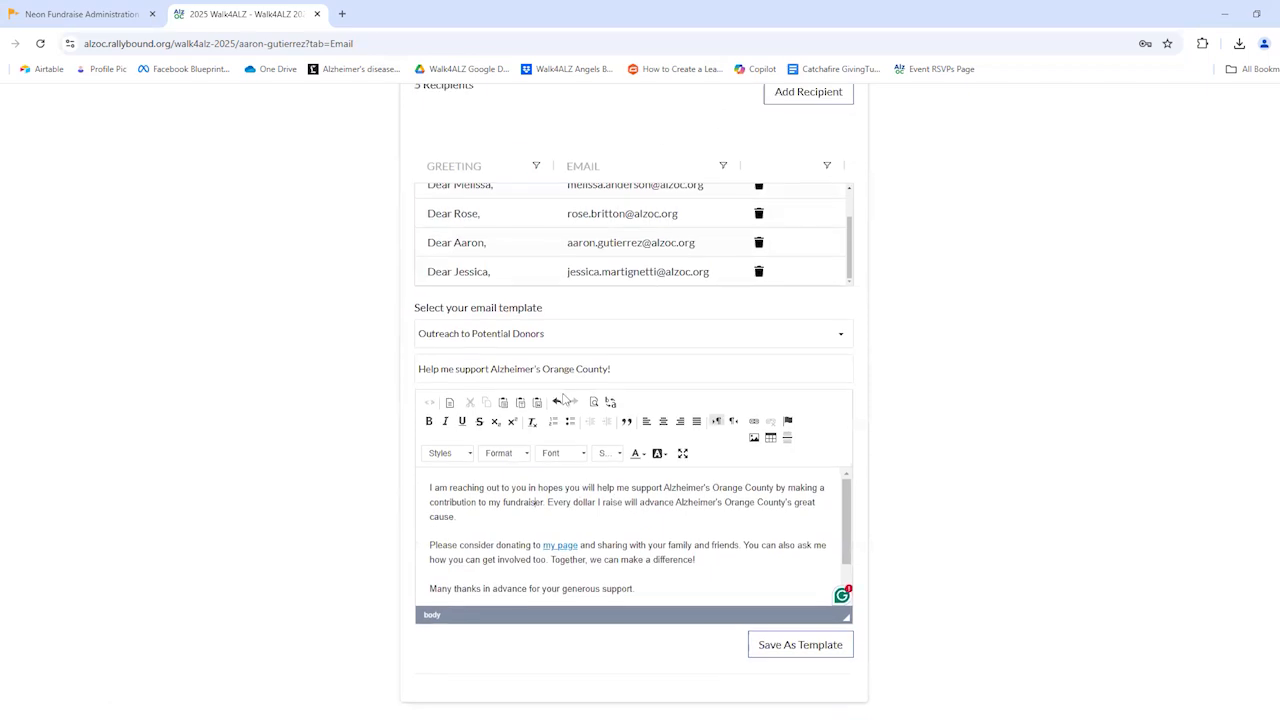
pyautogui.click(557, 354)
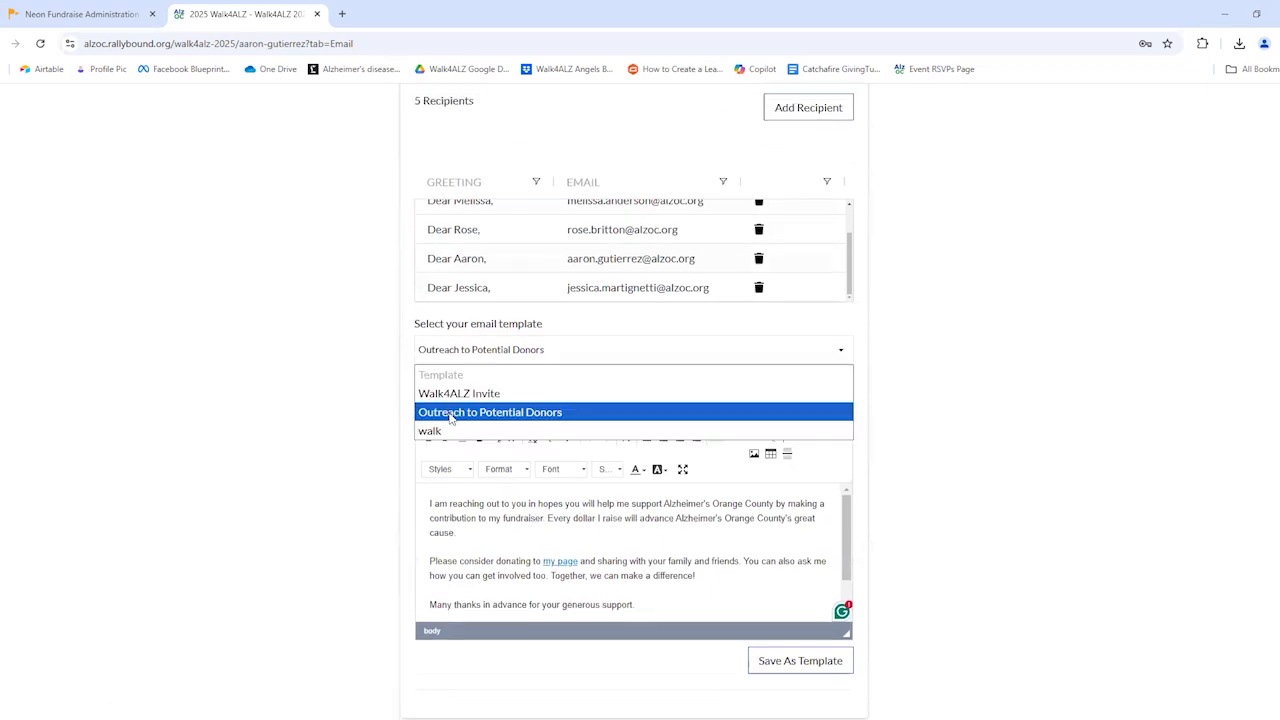
pyautogui.click(377, 387)
pyautogui.click(545, 519)
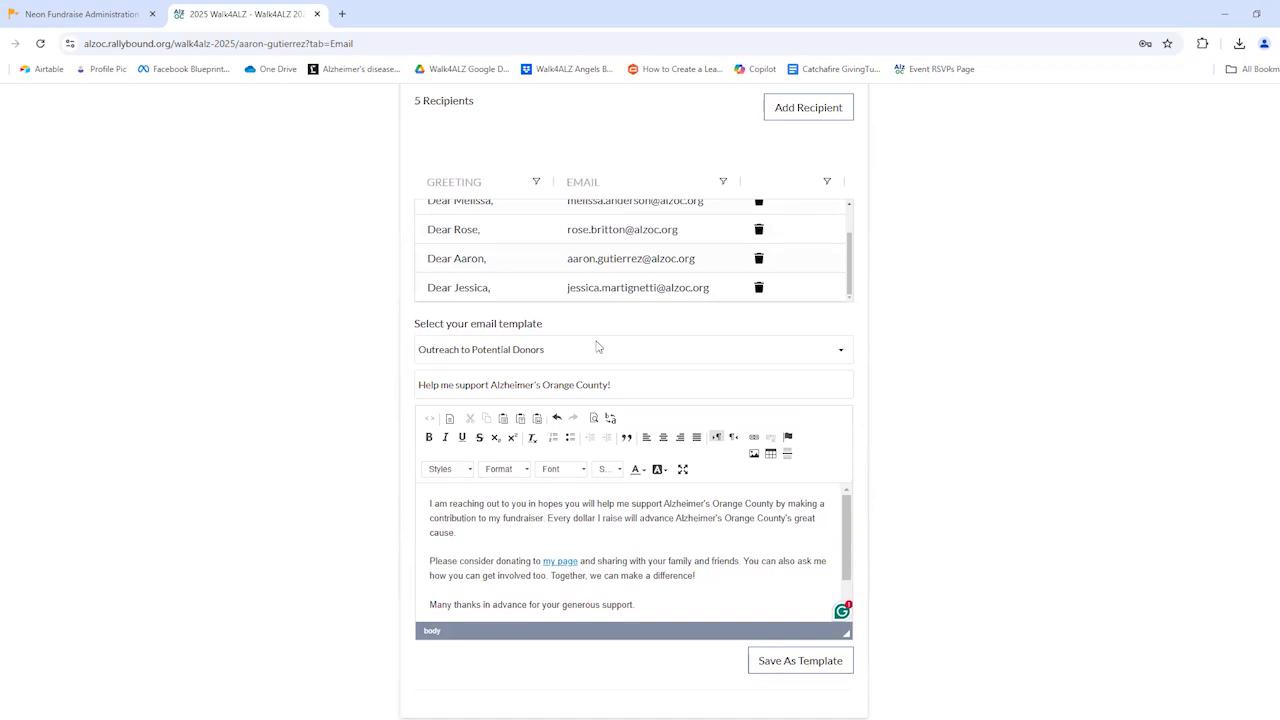
pyautogui.click(600, 351)
pyautogui.click(535, 384)
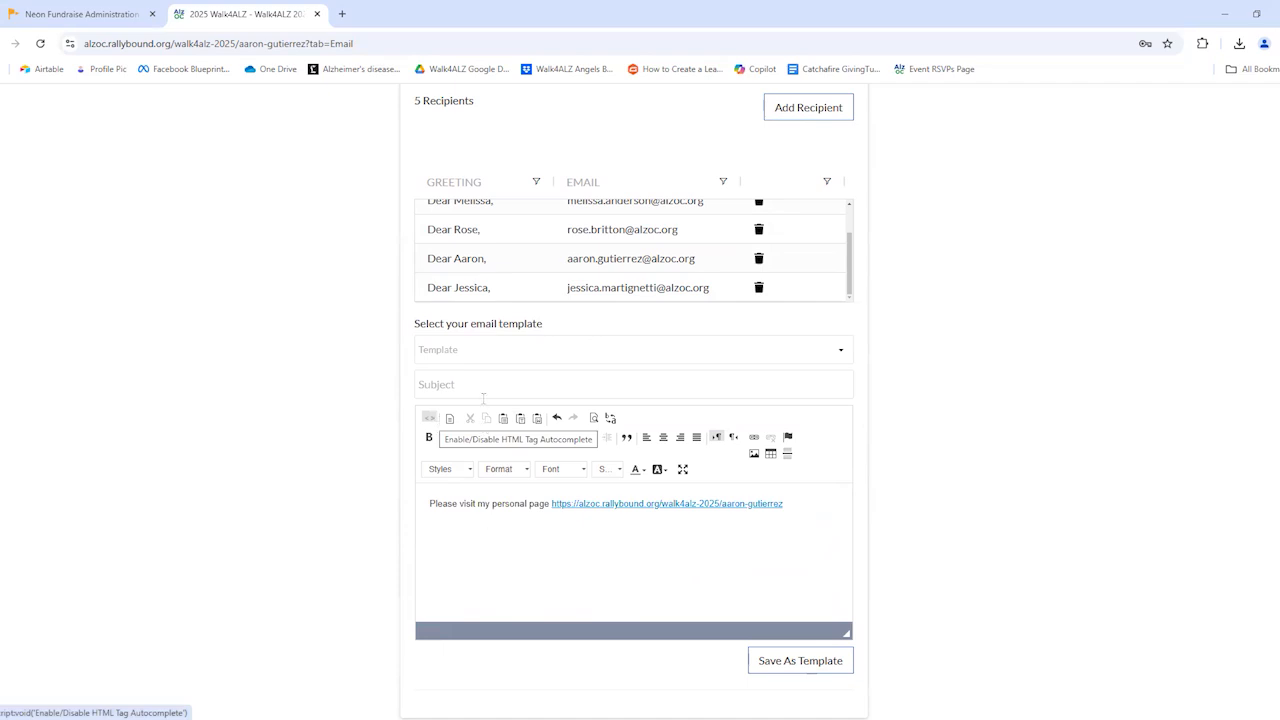
# Apply the Walk4ALZ Invite template to the email
pyautogui.scroll(-2, 483, 398)
pyautogui.click(491, 214)
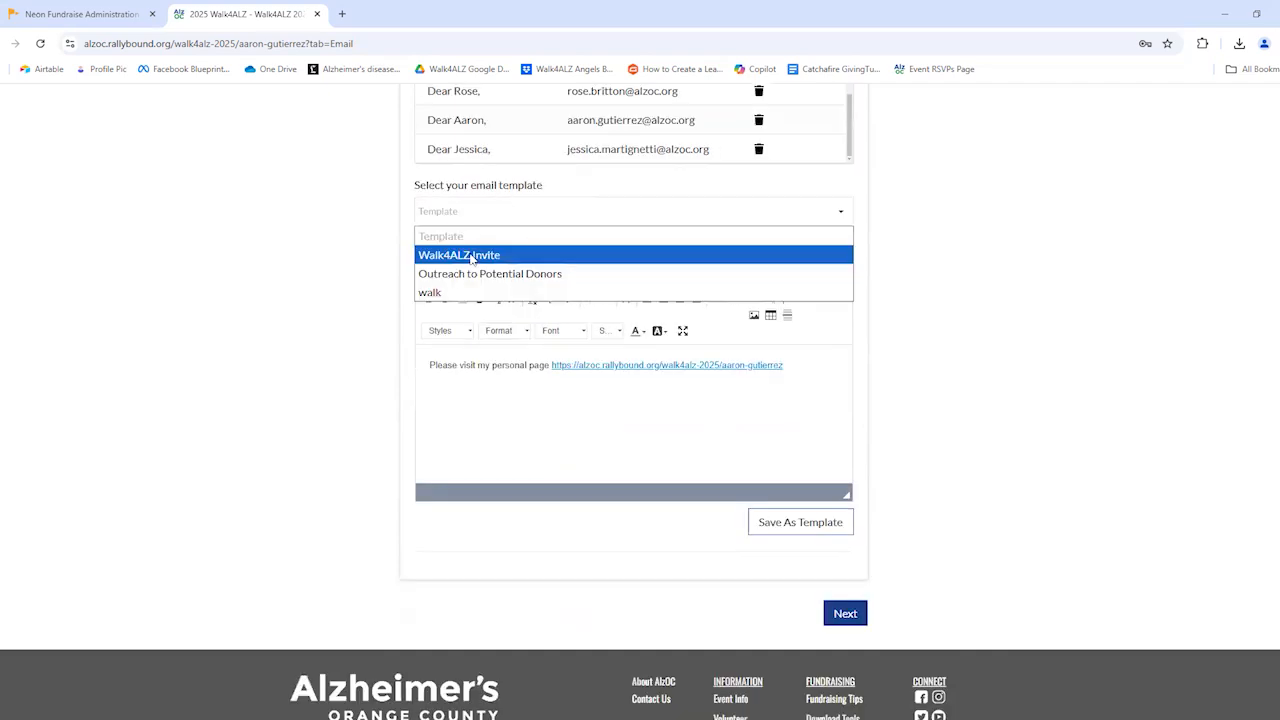
pyautogui.click(471, 256)
# Continue to the email preview and review the recipients, subject and message content before sending
pyautogui.scroll(-2, 677, 427)
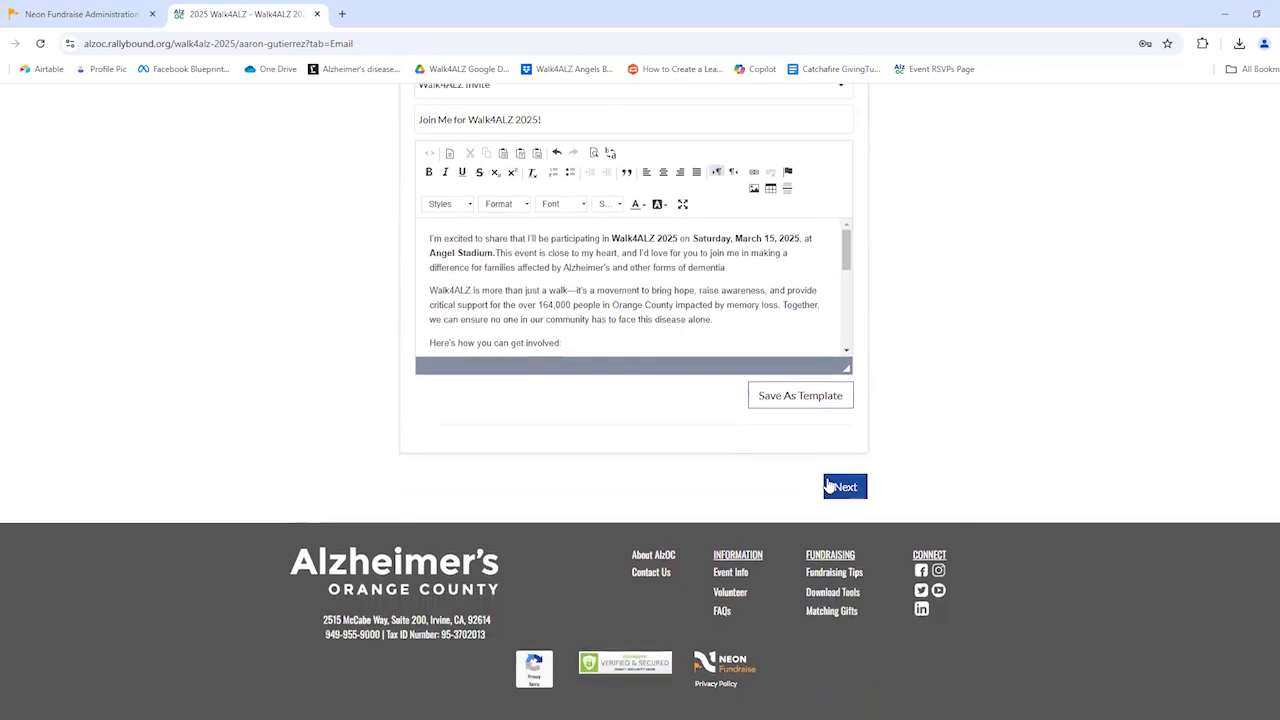
pyautogui.click(840, 487)
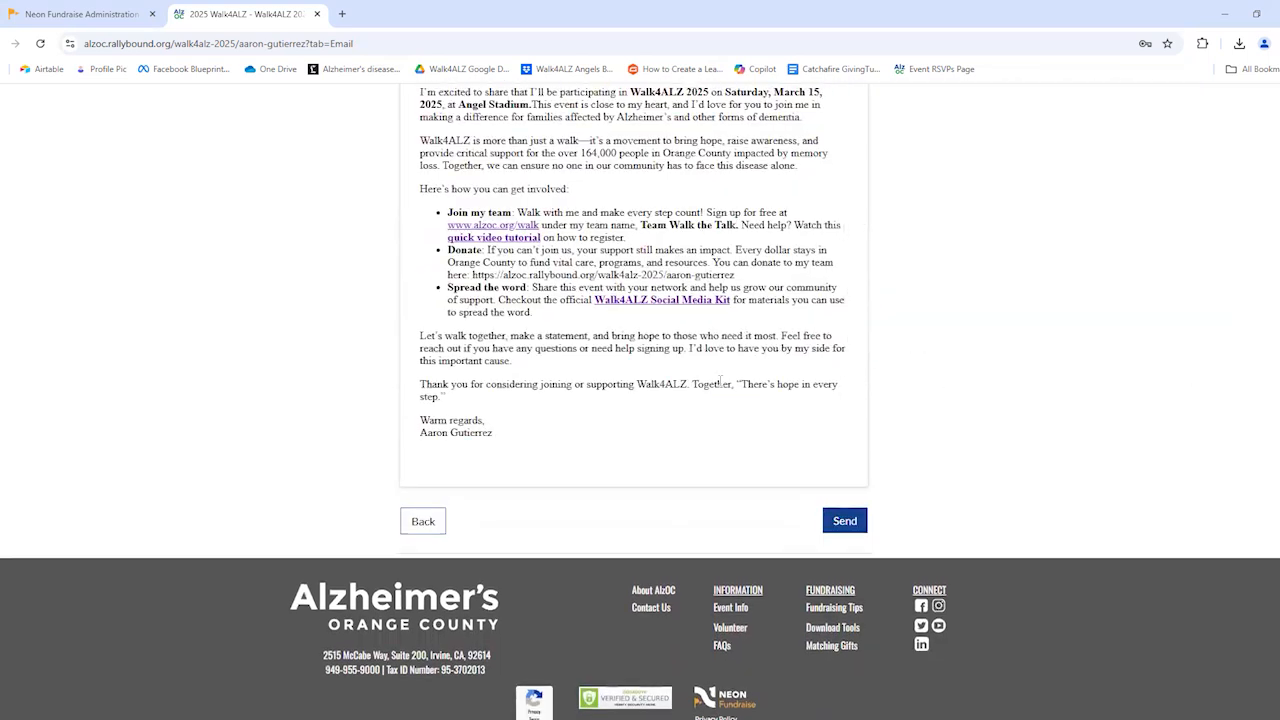
pyautogui.scroll(3, 400, 251)
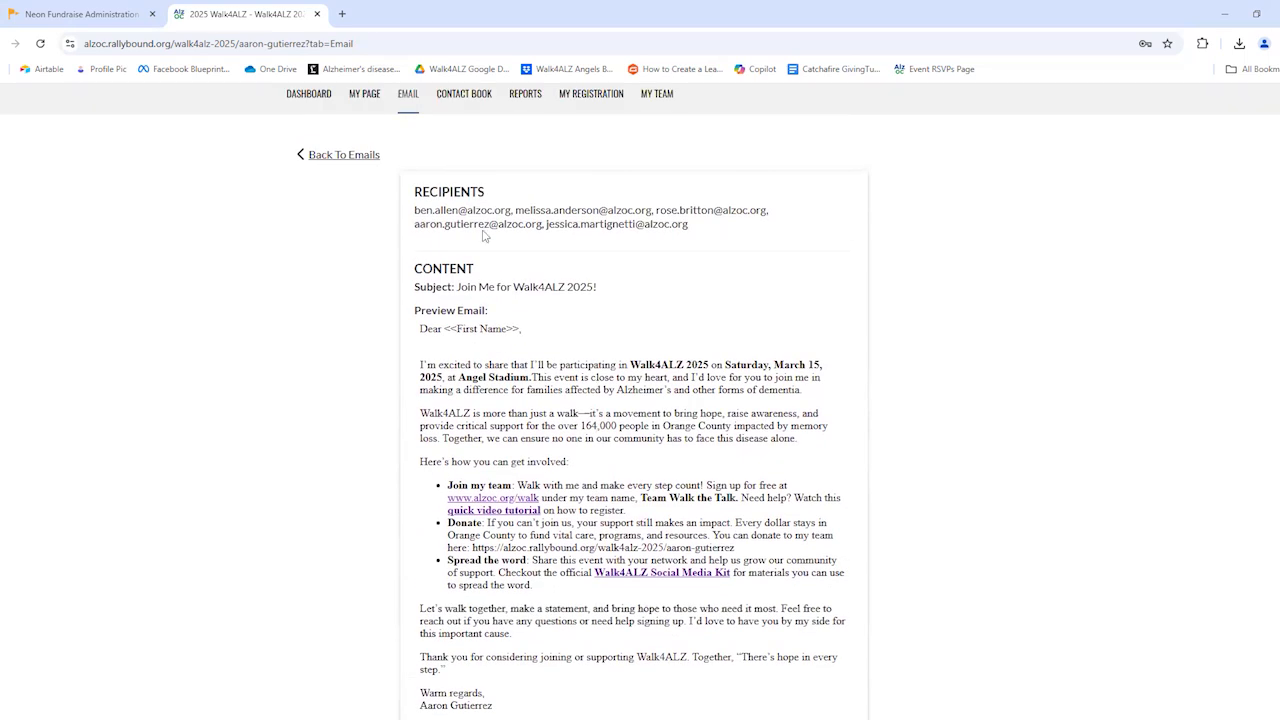
pyautogui.scroll(-2, 457, 240)
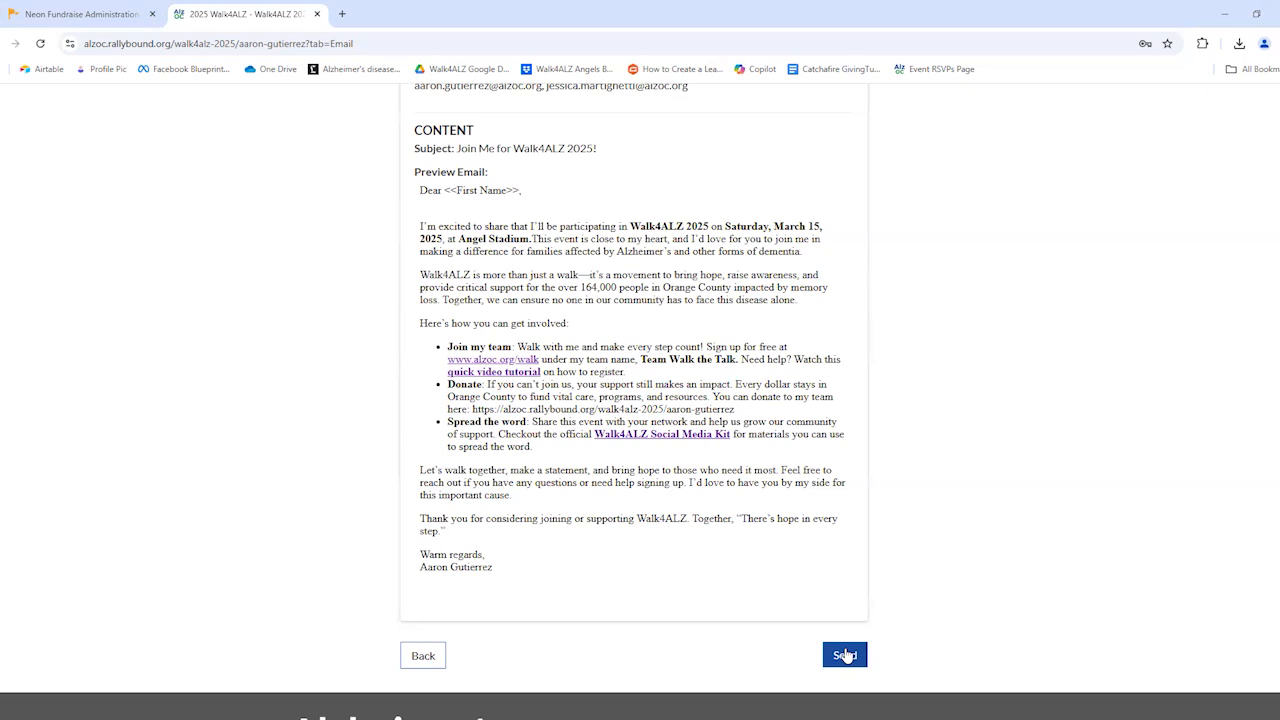
pyautogui.scroll(2, 845, 655)
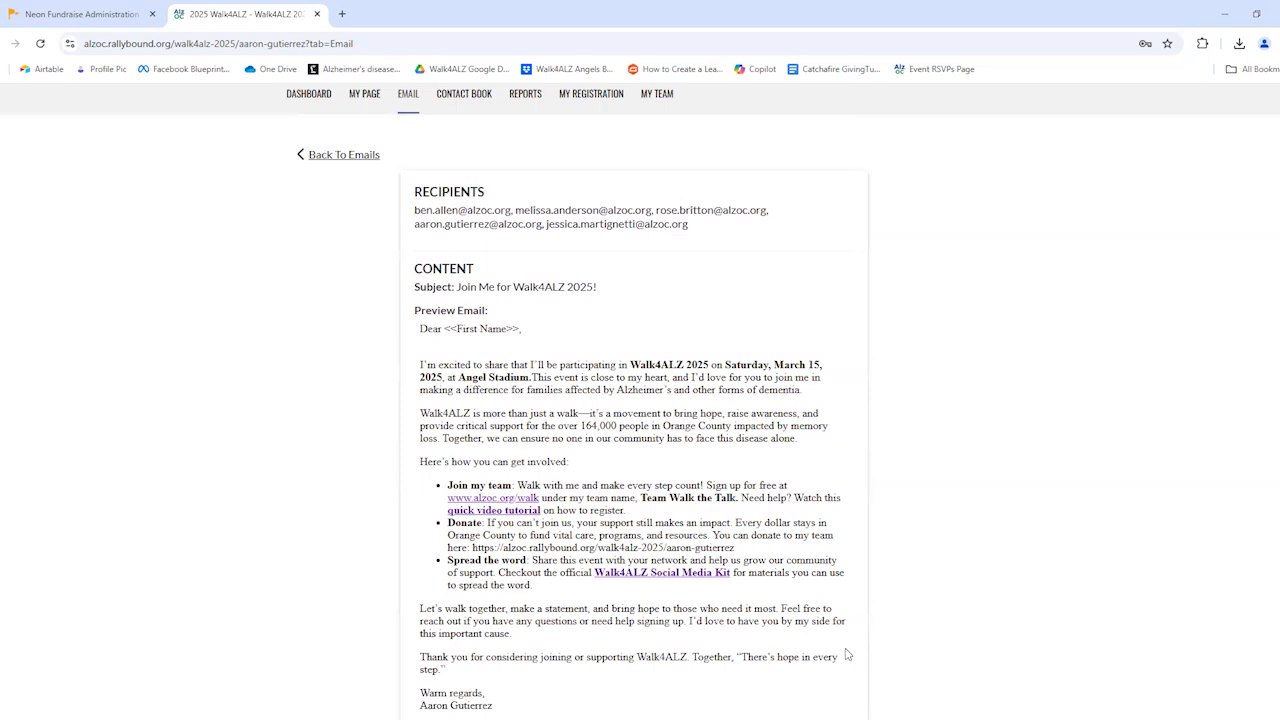
pyautogui.scroll(3, 647, 532)
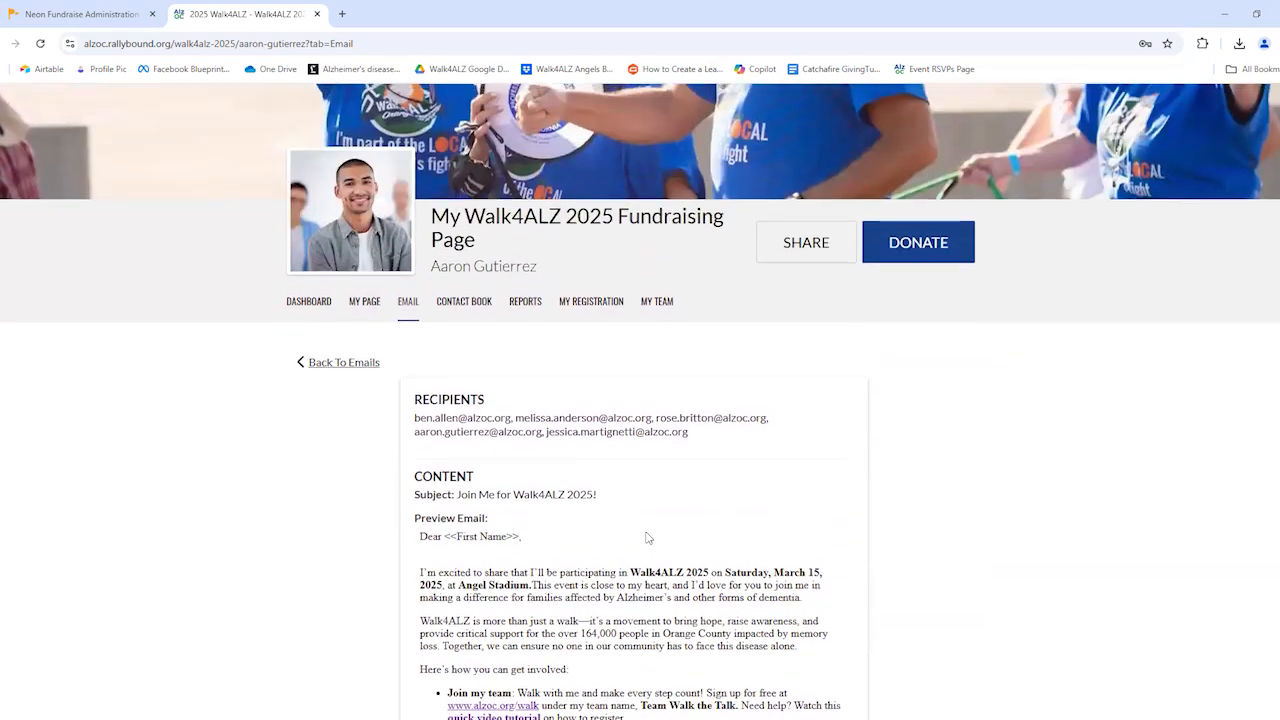